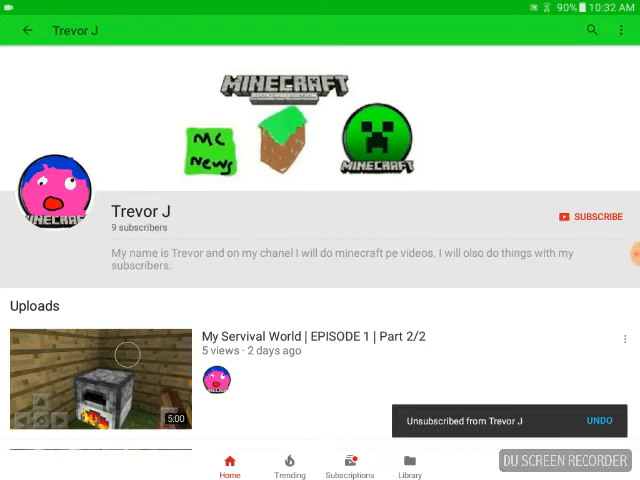
Step: Subscribe to Trevor J's channel and set the bell to all notifications
click(592, 216)
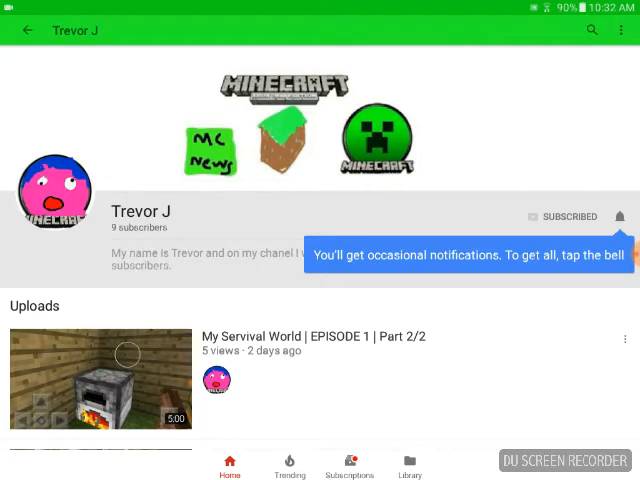
click(620, 216)
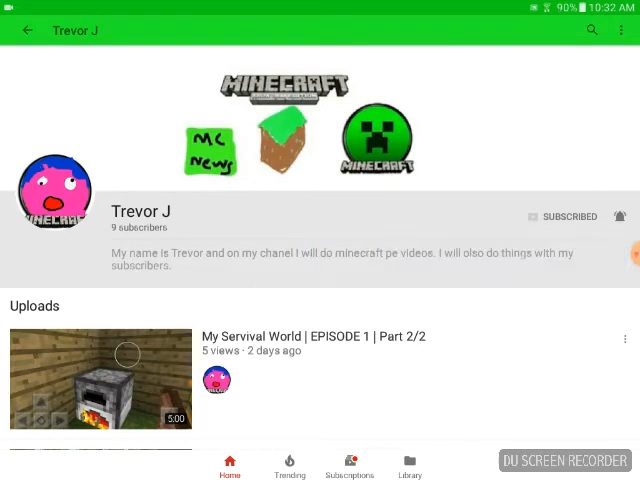